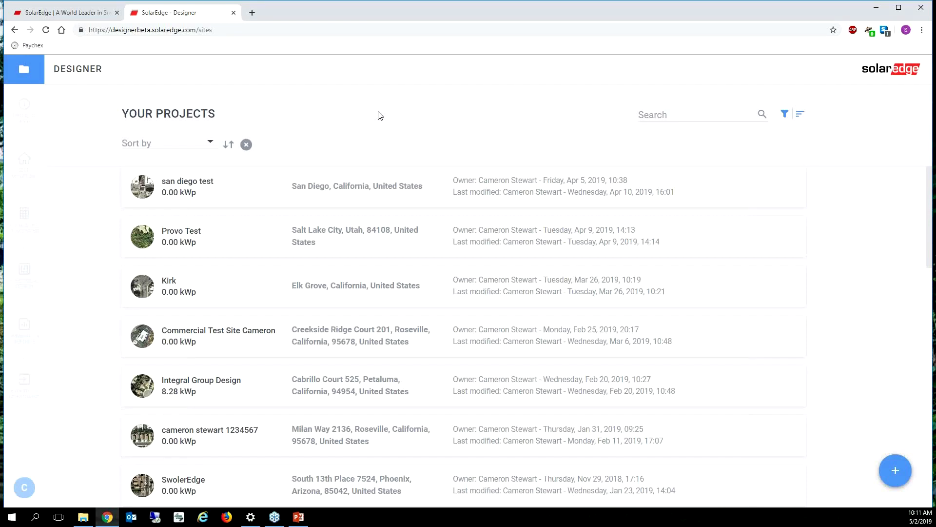
Create a new project from the Your Projects list to get the blank Project Info form
{"action": "left_click", "coordinate": [897, 471]}
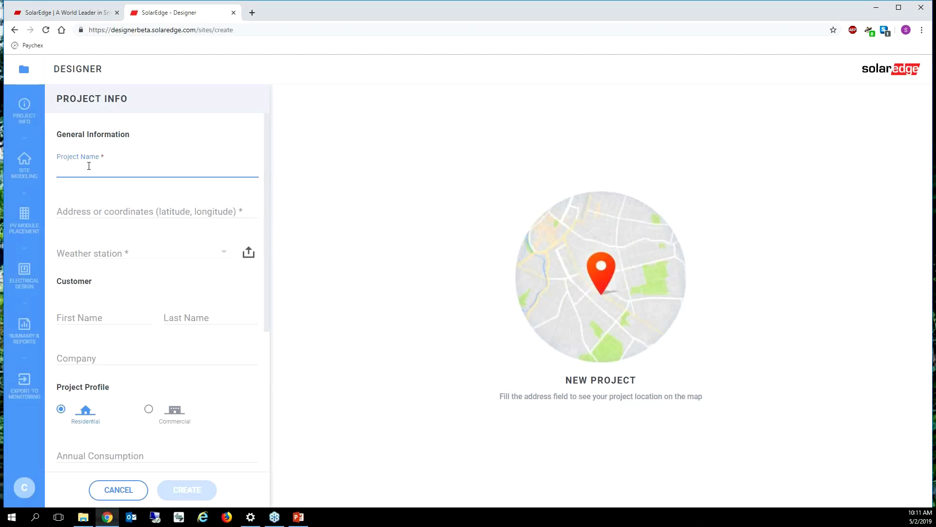
{"action": "type", "text": "Live Webinar Demo"}
{"action": "left_click", "coordinate": [98, 206]}
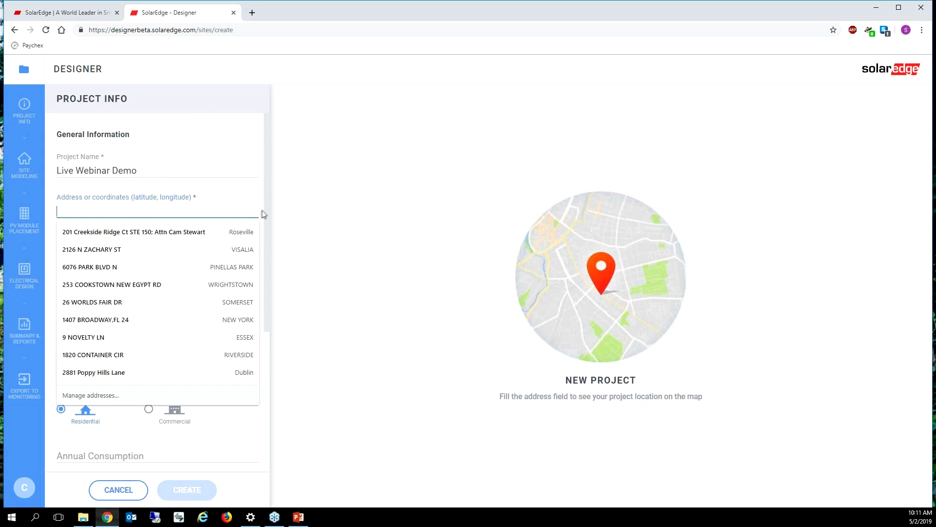
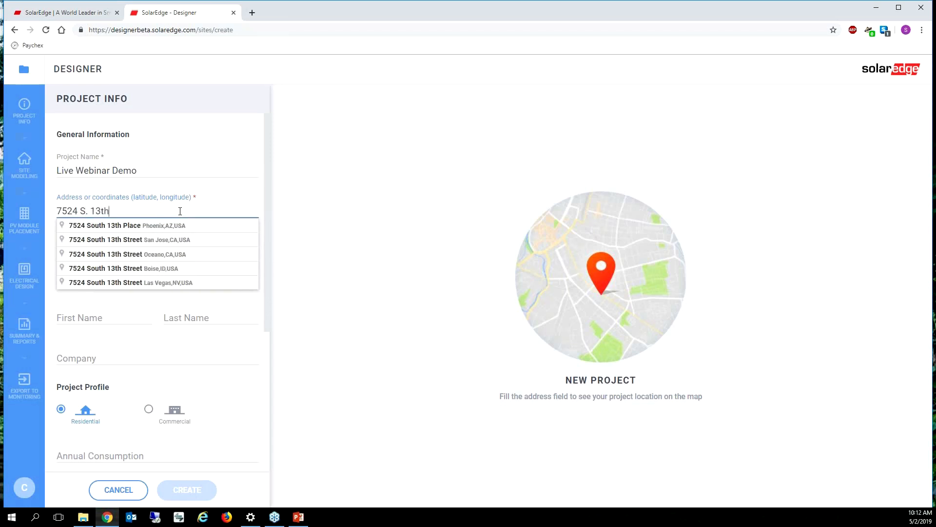
{"action": "left_click", "coordinate": [144, 226]}
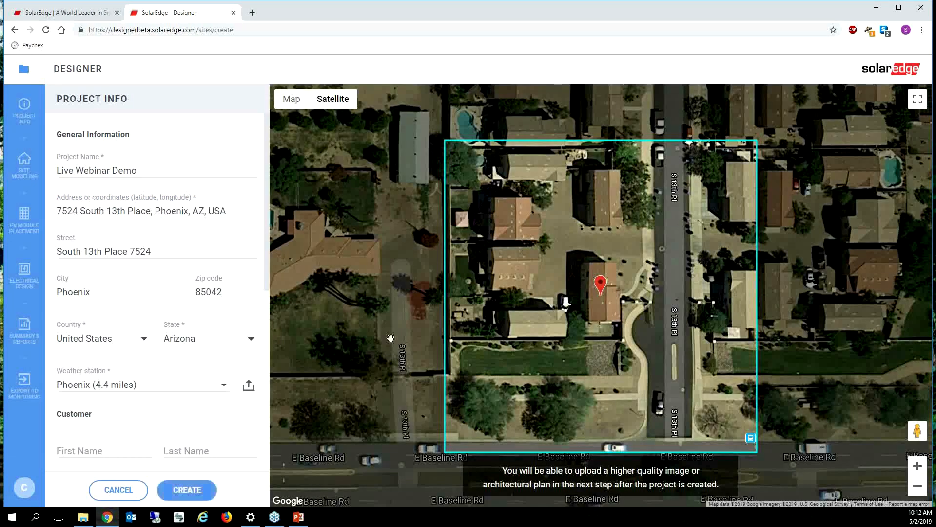
{"action": "left_click", "coordinate": [142, 204]}
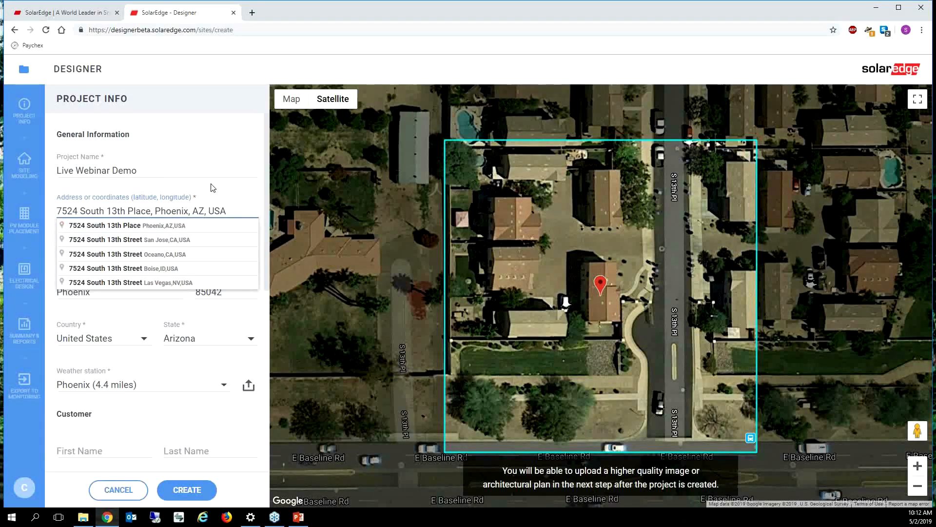
{"action": "left_click", "coordinate": [228, 170]}
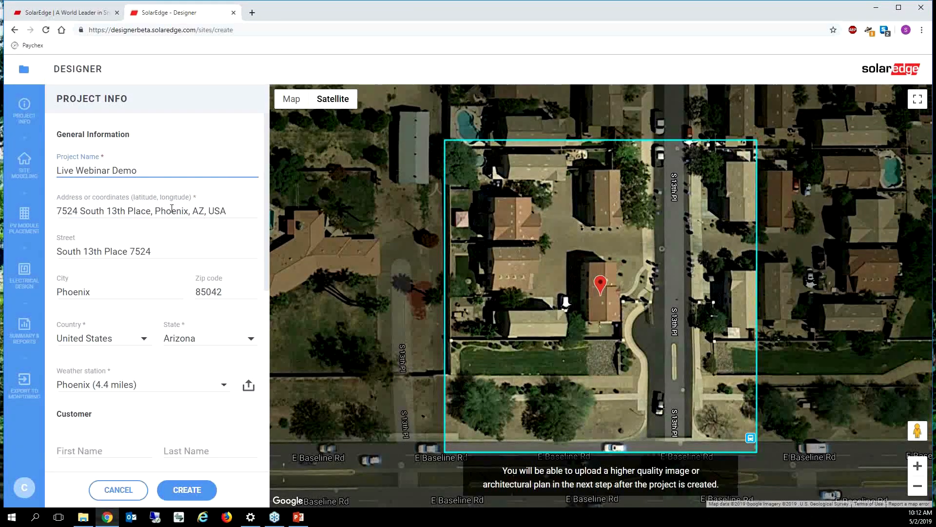
{"action": "left_click", "coordinate": [152, 366]}
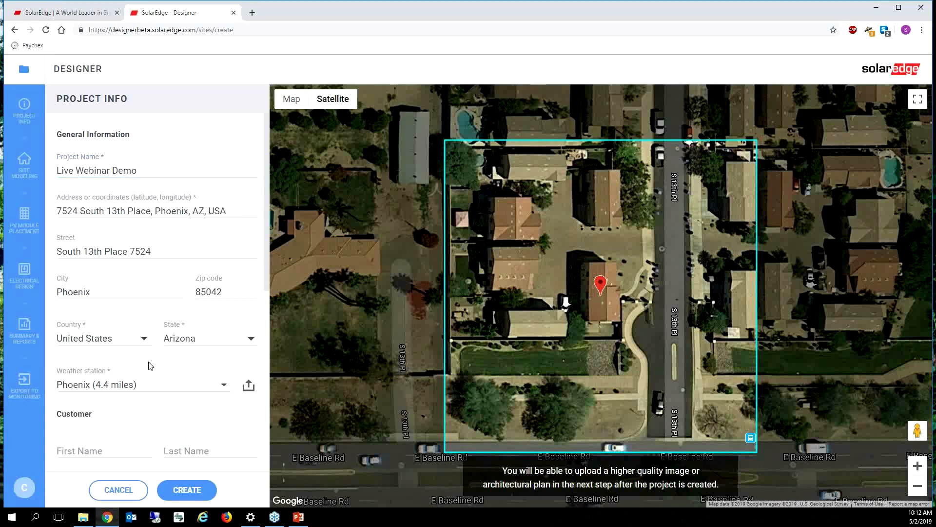
{"action": "left_click", "coordinate": [221, 387]}
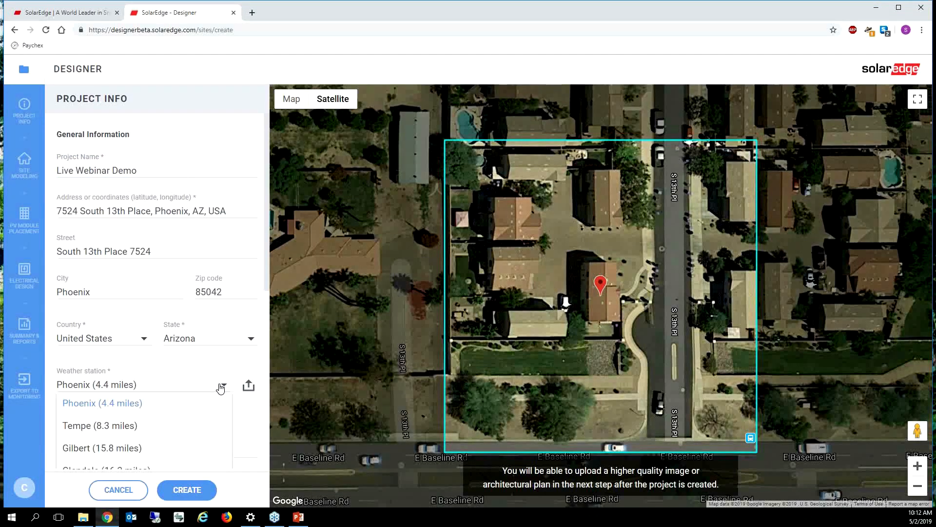
{"action": "scroll", "coordinate": [225, 390], "scroll_direction": "down", "scroll_amount": 2}
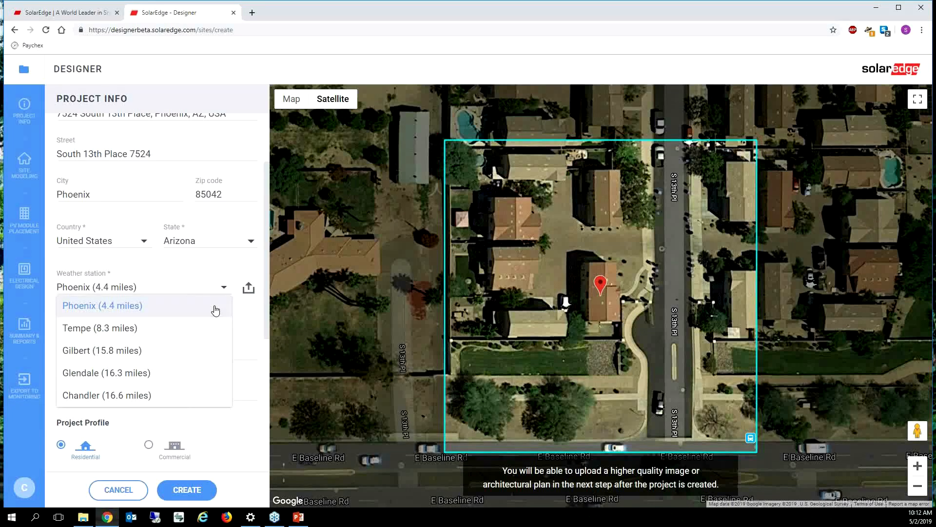
{"action": "left_click", "coordinate": [244, 319]}
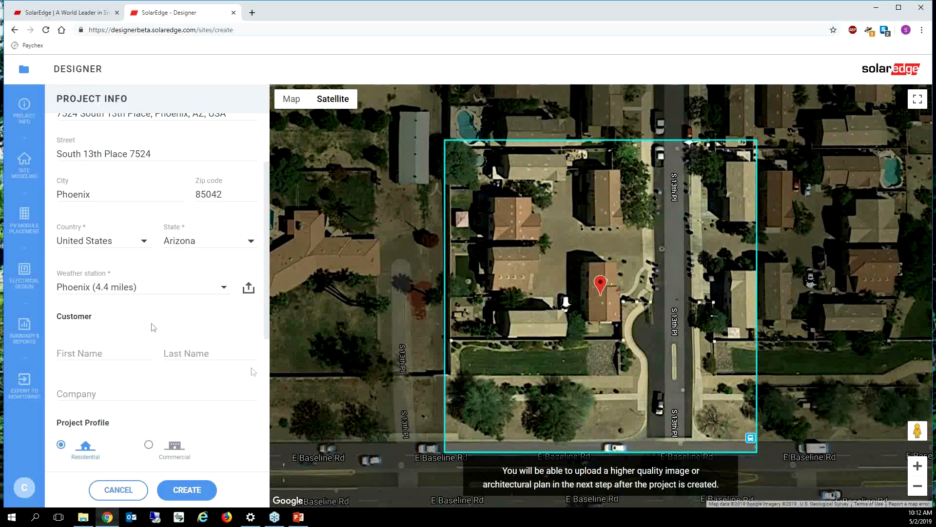
{"action": "left_click", "coordinate": [248, 291]}
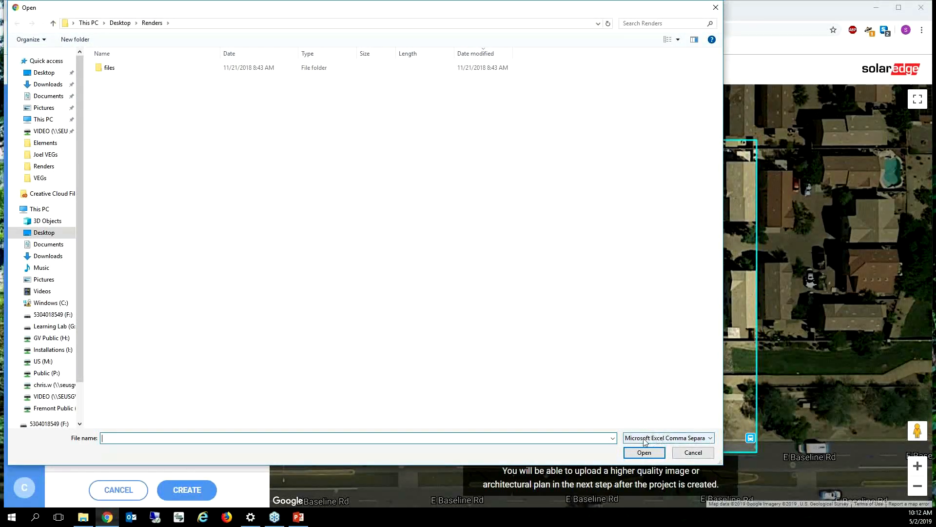
{"action": "left_click", "coordinate": [717, 9]}
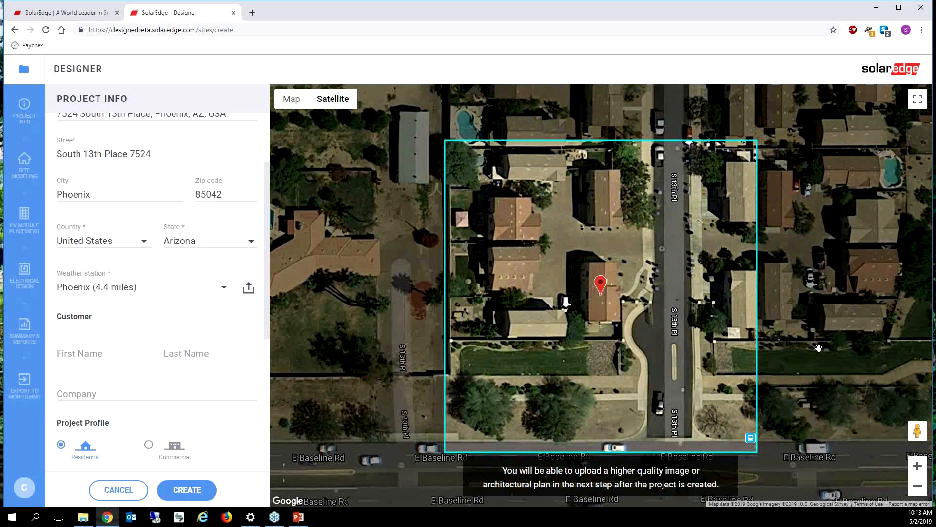
Position the satellite map so the site pin rests on the property's house roof
{"action": "left_click_drag", "start_coordinate": [819, 348], "coordinate": [799, 352]}
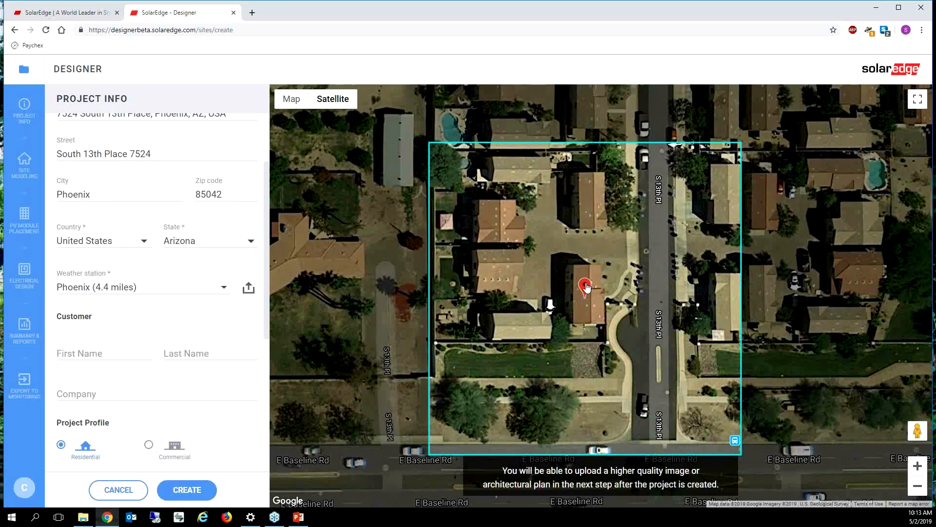
{"action": "scroll", "coordinate": [587, 288], "scroll_direction": "down", "scroll_amount": 1}
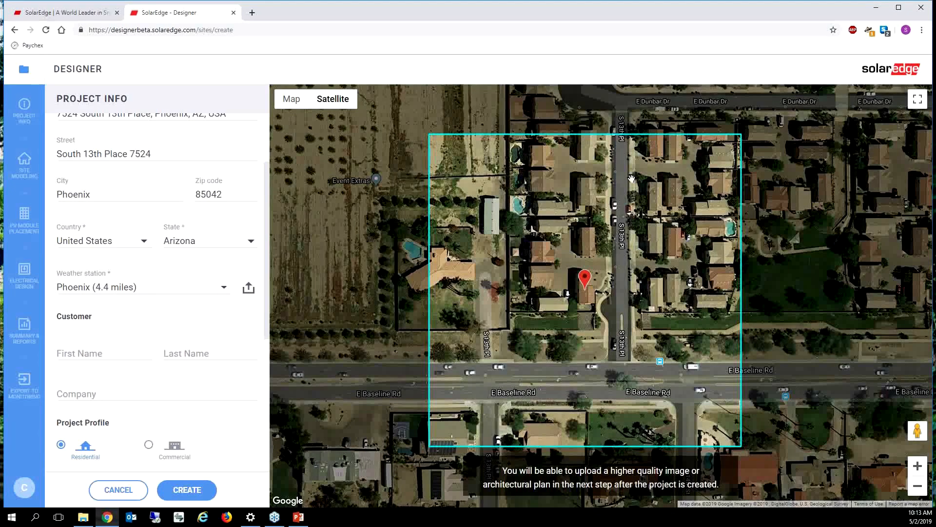
{"action": "scroll", "coordinate": [567, 285], "scroll_direction": "up", "scroll_amount": 1}
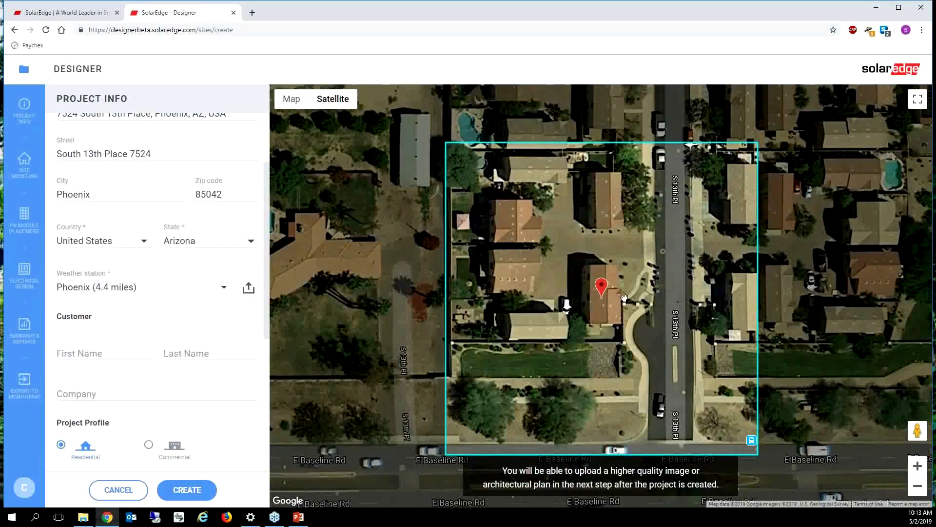
{"action": "mouse_move", "coordinate": [601, 291]}
{"action": "left_mouse_down"}
{"action": "mouse_move", "coordinate": [664, 316]}
{"action": "mouse_move", "coordinate": [664, 369]}
{"action": "mouse_move", "coordinate": [621, 415]}
{"action": "mouse_move", "coordinate": [611, 373]}
{"action": "mouse_move", "coordinate": [612, 417]}
{"action": "left_mouse_up"}
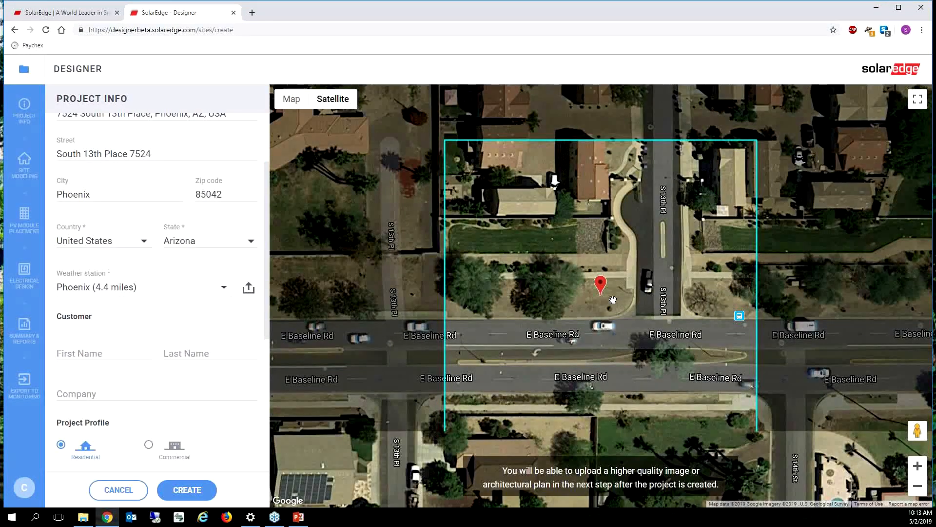
{"action": "left_click_drag", "start_coordinate": [601, 285], "coordinate": [596, 163]}
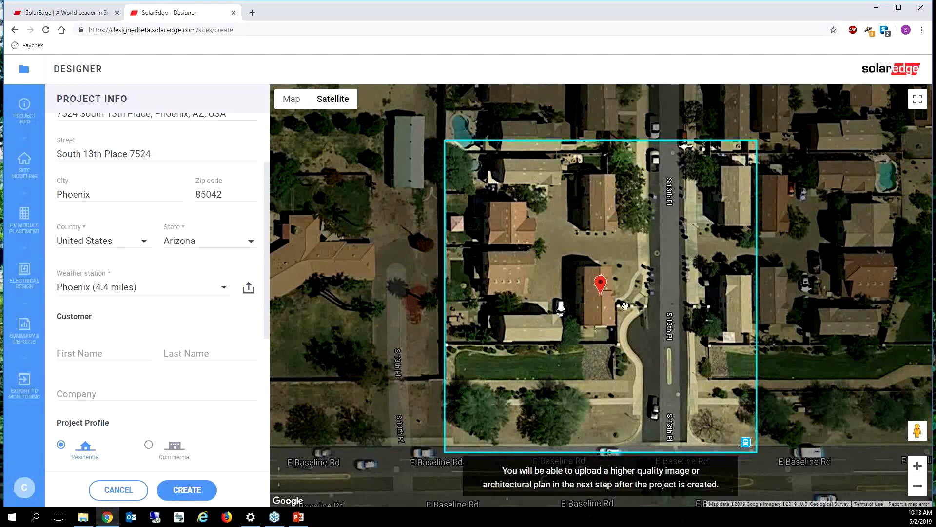
Enter the customer's first and last name and company SolarEdge
{"action": "left_click", "coordinate": [108, 352]}
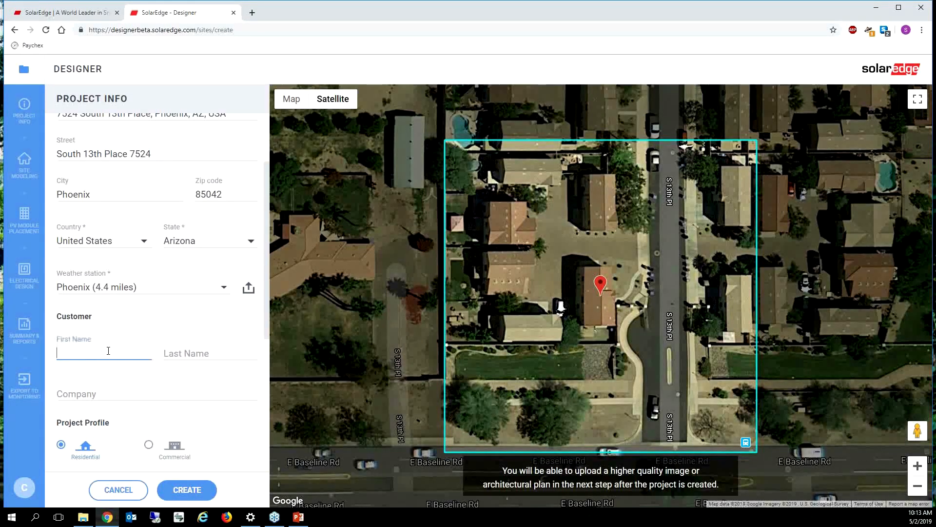
{"action": "key", "text": "Tab"}
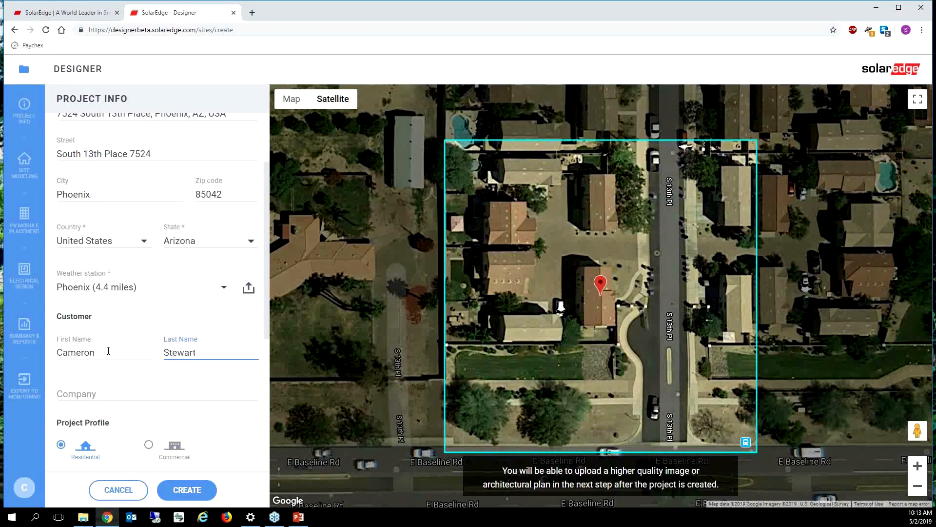
{"action": "left_click", "coordinate": [80, 394]}
{"action": "type", "text": "SolarEdge"}
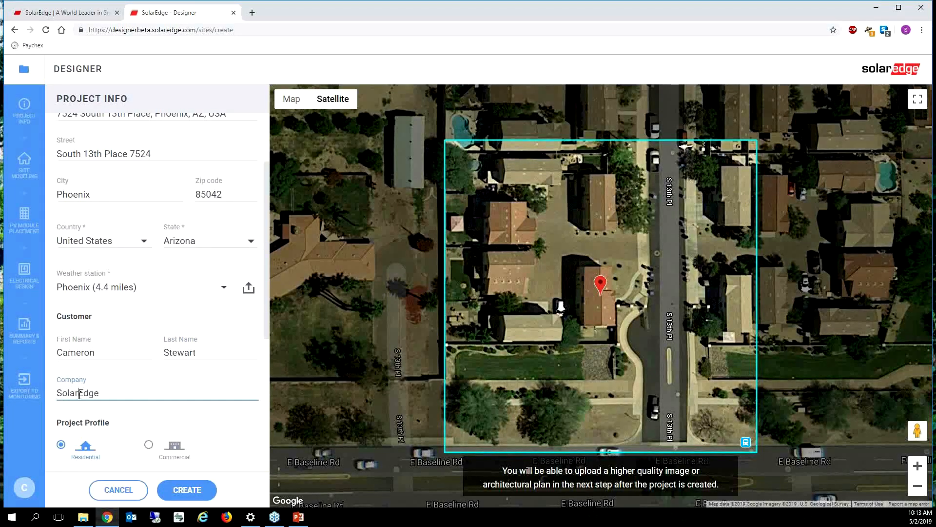
{"action": "left_click", "coordinate": [226, 415]}
Keep the project type Residential and enter 12000 kWh annual consumption
{"action": "scroll", "coordinate": [227, 416], "scroll_direction": "down", "scroll_amount": 1}
{"action": "scroll", "coordinate": [227, 416], "scroll_direction": "down", "scroll_amount": 2}
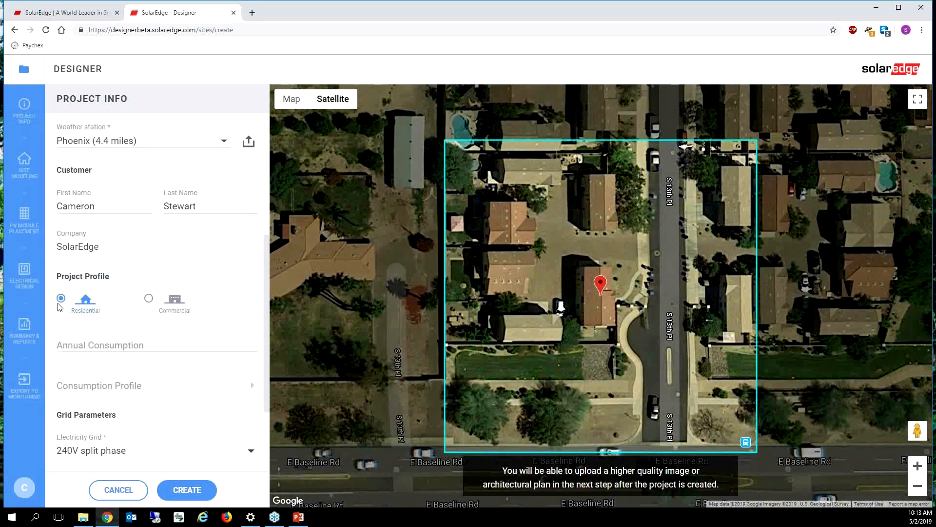
{"action": "left_click", "coordinate": [148, 299]}
{"action": "left_click", "coordinate": [61, 298]}
{"action": "left_click", "coordinate": [75, 344]}
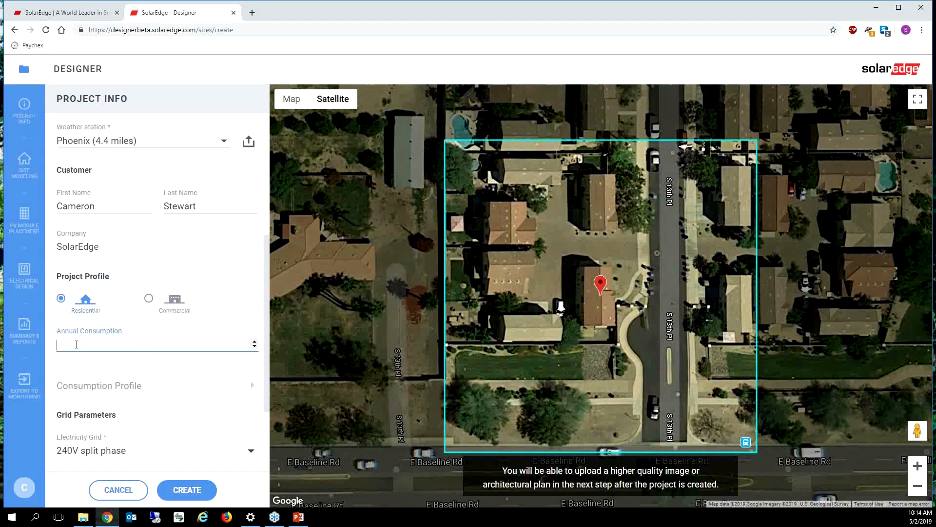
{"action": "type", "text": "12000"}
Compare the consumption profiles and choose Family with school-age children
{"action": "left_click", "coordinate": [97, 386]}
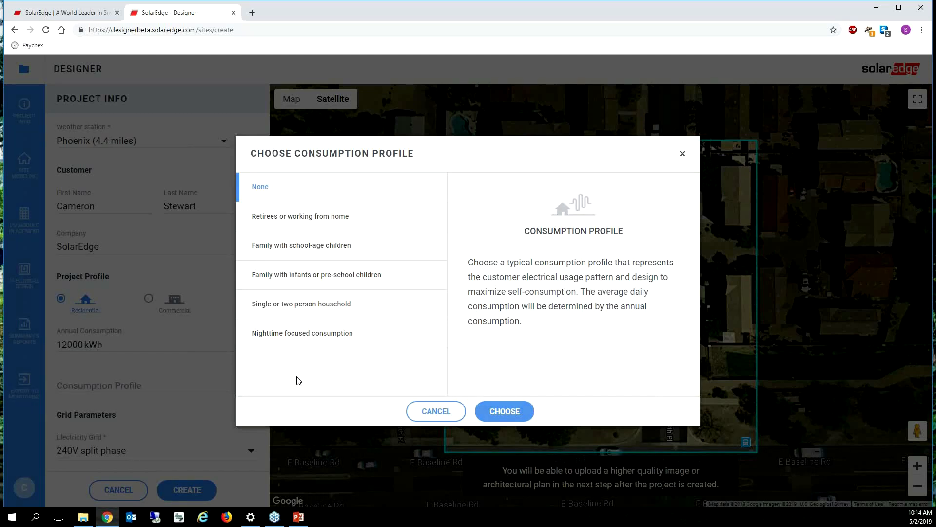
{"action": "left_click", "coordinate": [315, 218]}
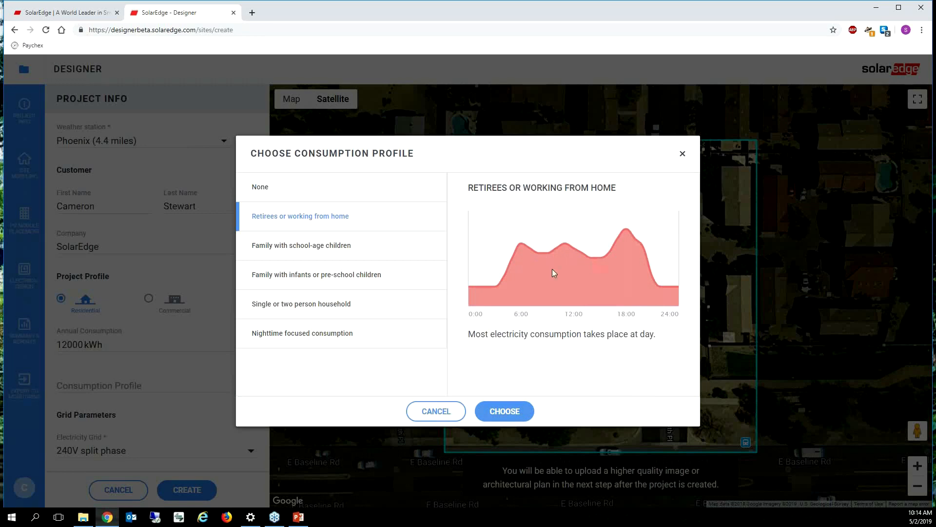
{"action": "left_click", "coordinate": [317, 307]}
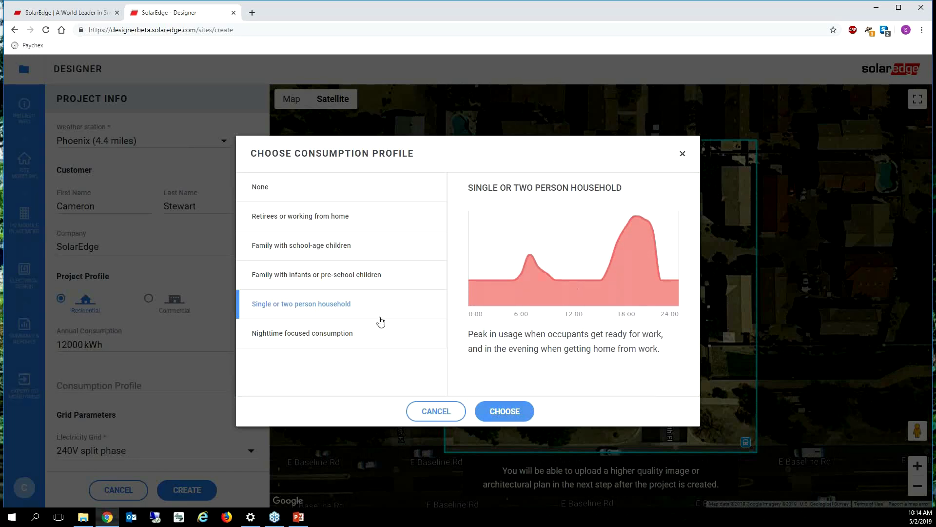
{"action": "left_click", "coordinate": [349, 335]}
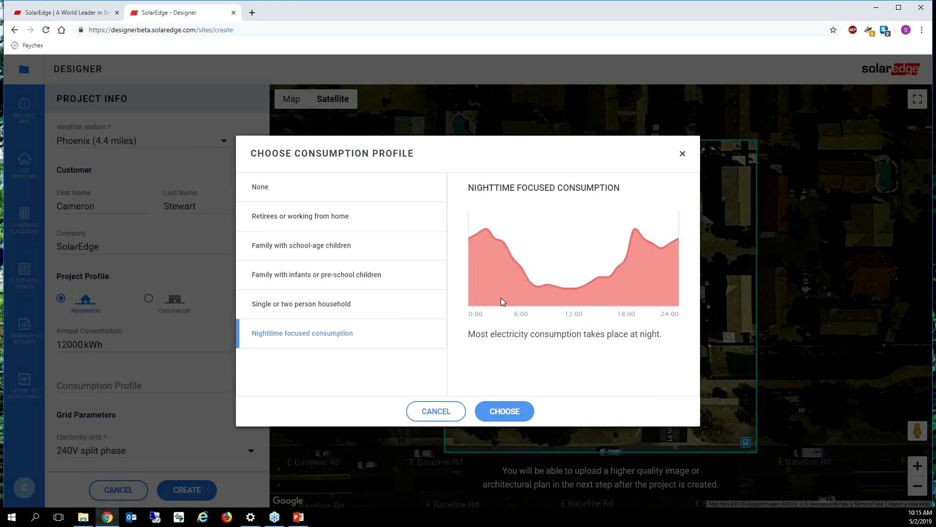
{"action": "left_click", "coordinate": [321, 244]}
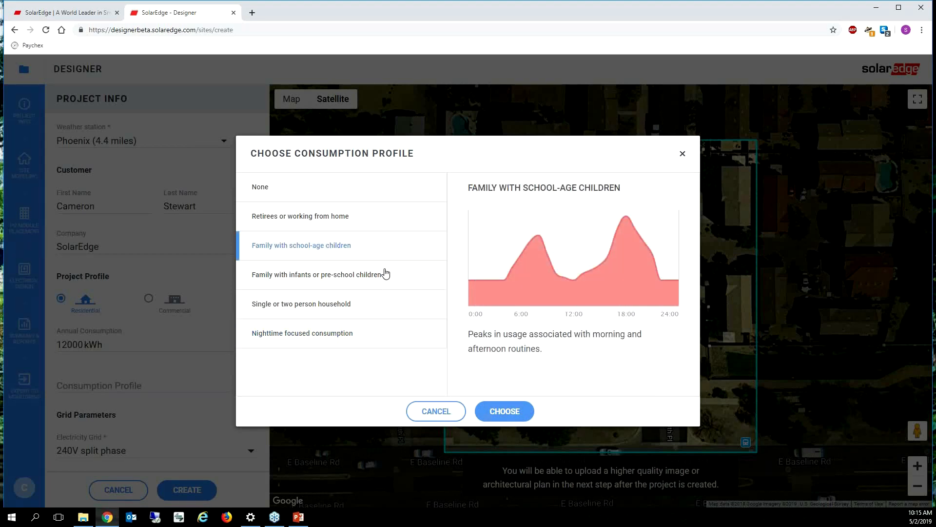
{"action": "left_click", "coordinate": [518, 408]}
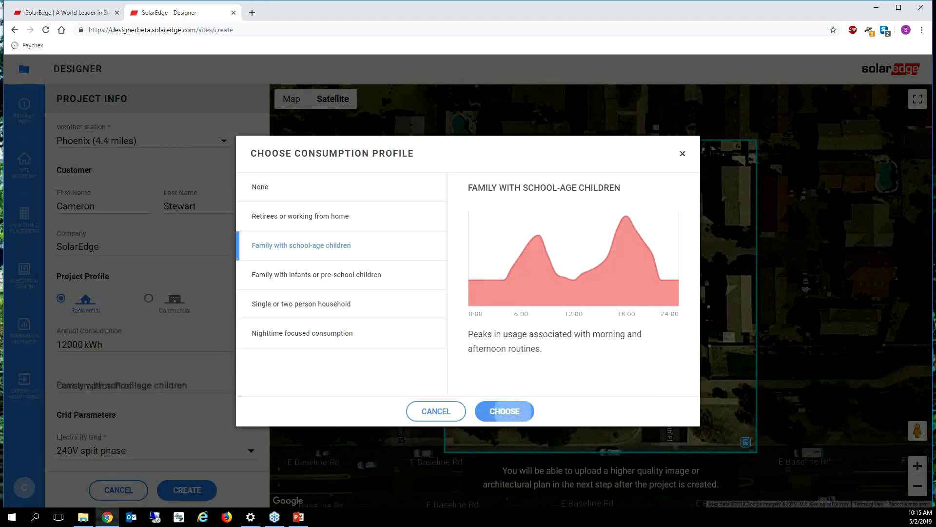
{"action": "scroll", "coordinate": [160, 411], "scroll_direction": "down", "scroll_amount": 2}
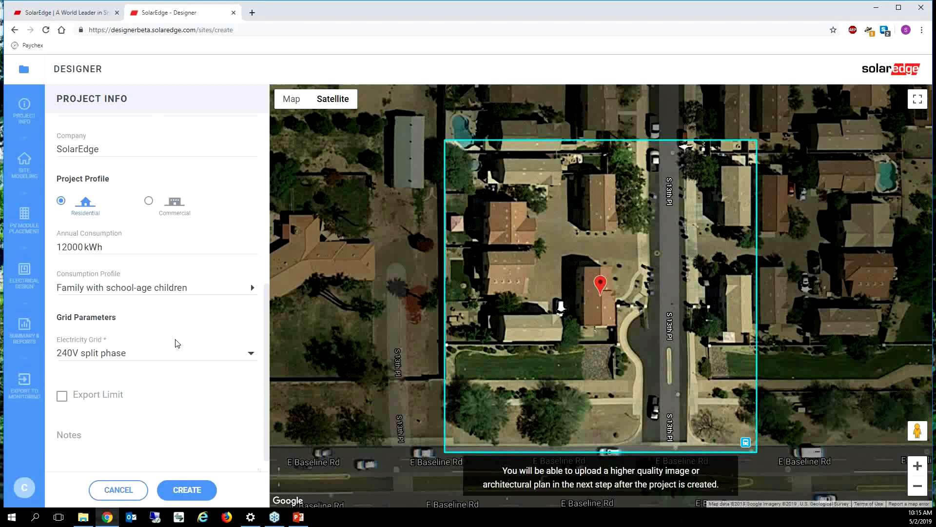
{"action": "left_click", "coordinate": [176, 352]}
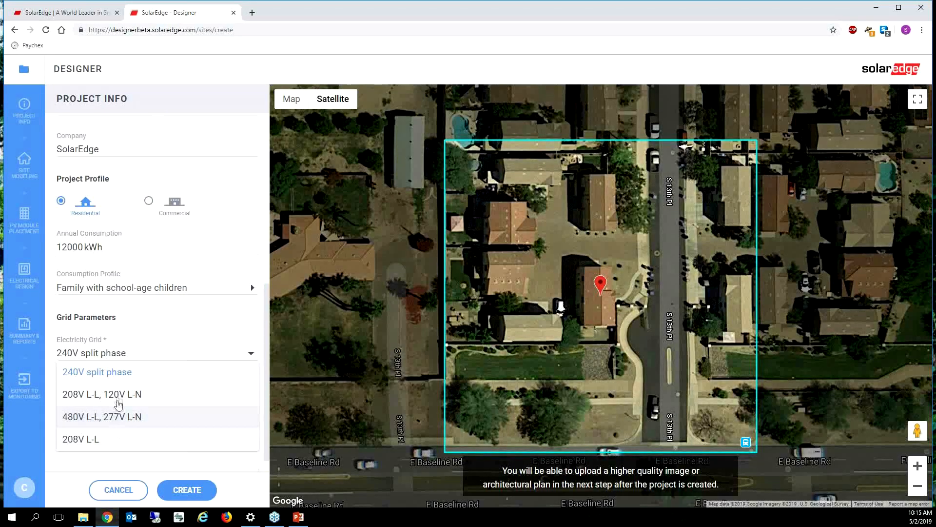
{"action": "left_click", "coordinate": [120, 378]}
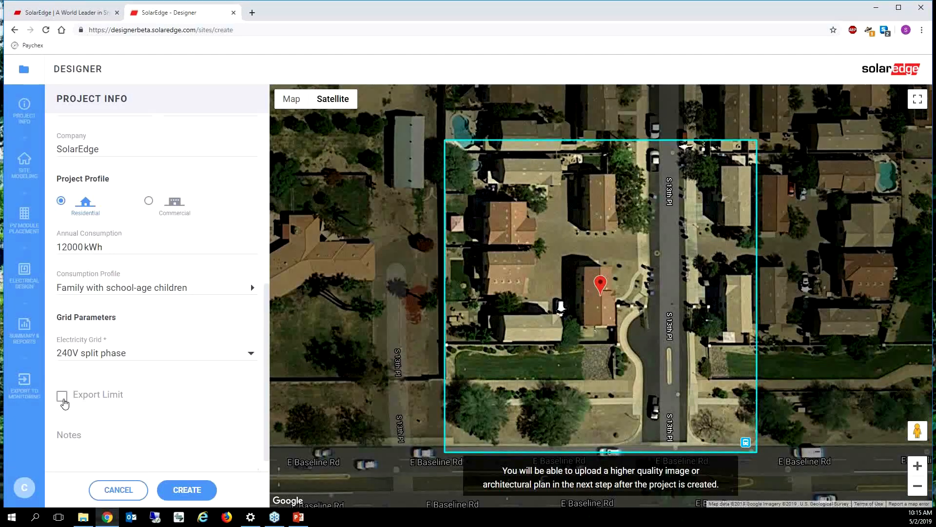
{"action": "left_click", "coordinate": [137, 439]}
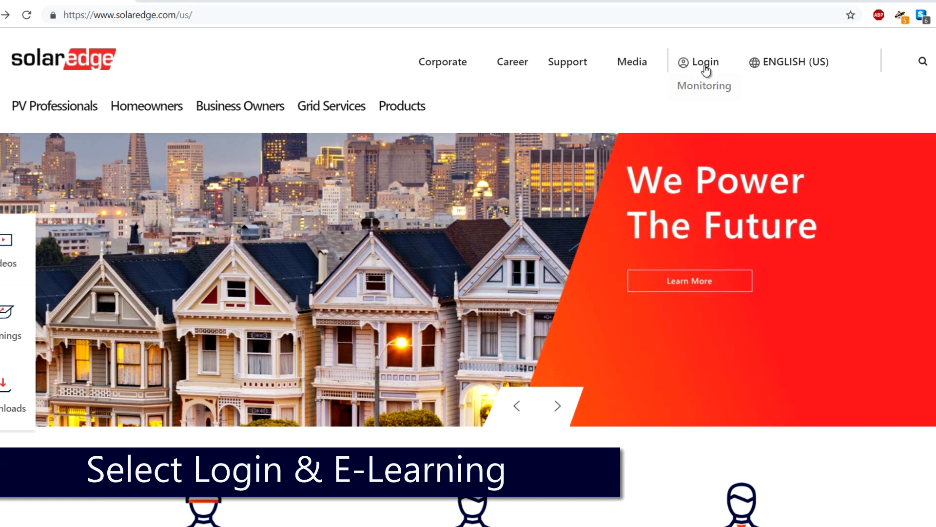
Go to the SolarEdge eLearning portal and open the All Courses catalog
{"action": "left_click", "coordinate": [711, 137]}
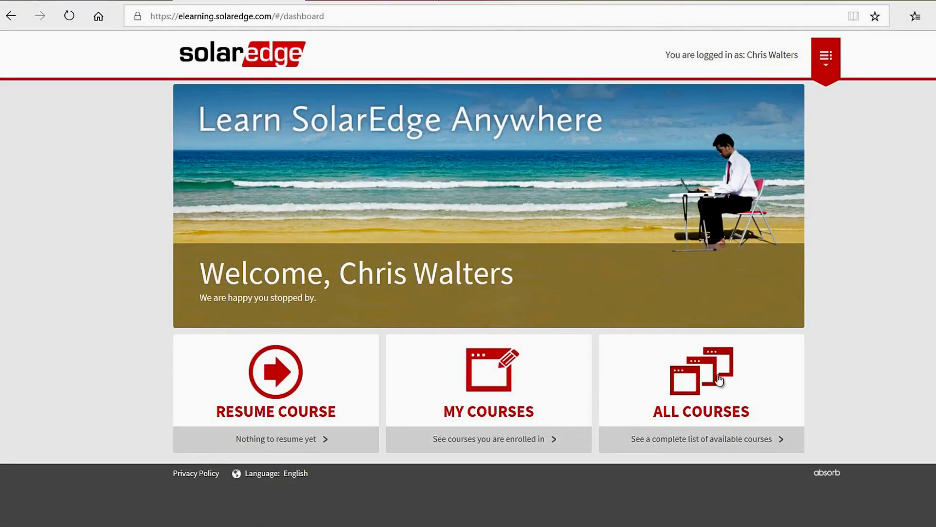
{"action": "left_click", "coordinate": [718, 375]}
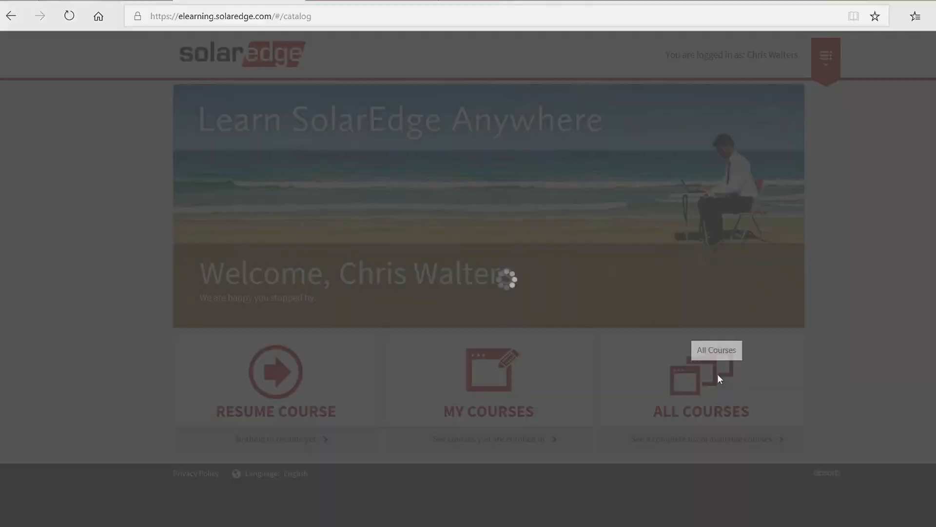